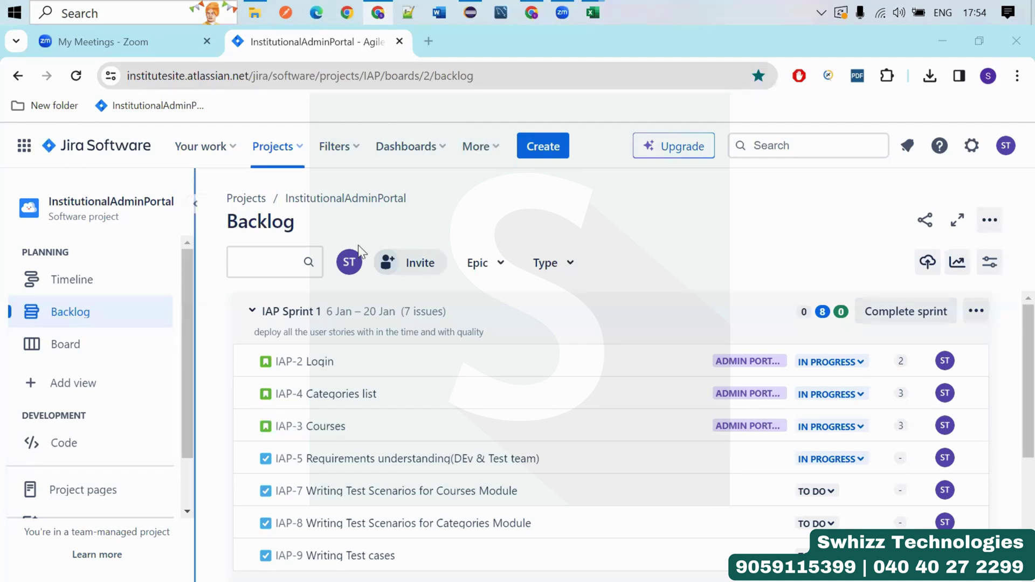
# Search the Jira app marketplace for 'zephyr', listing 6 results including Zephyr Scale
pyautogui.click(478, 159)
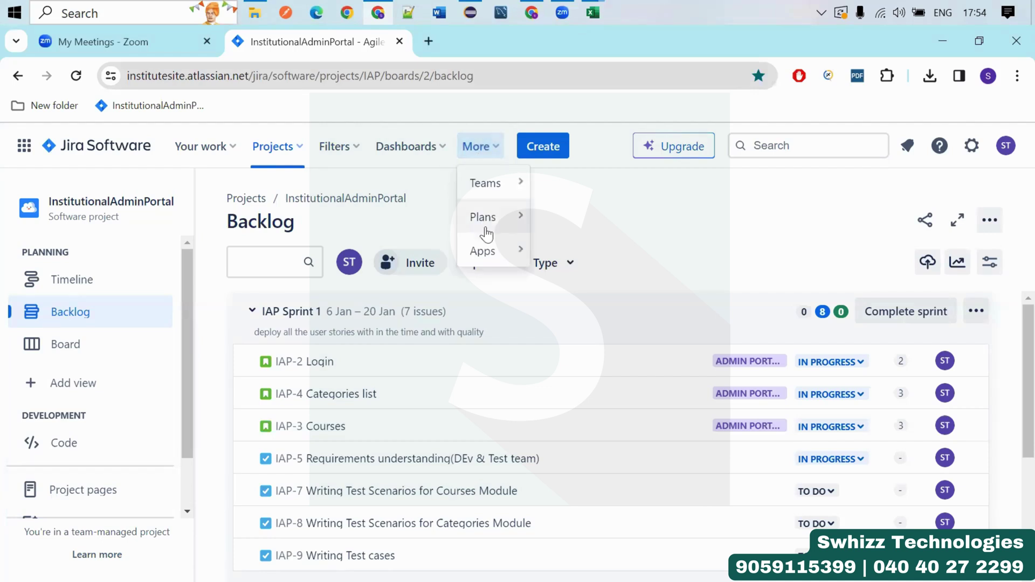
pyautogui.moveTo(484, 259)
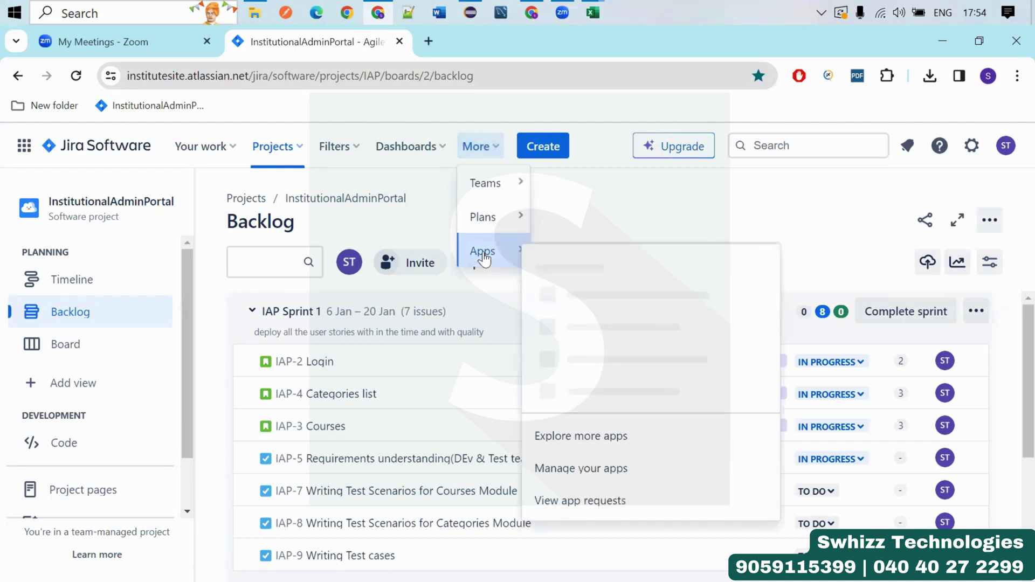
pyautogui.click(575, 431)
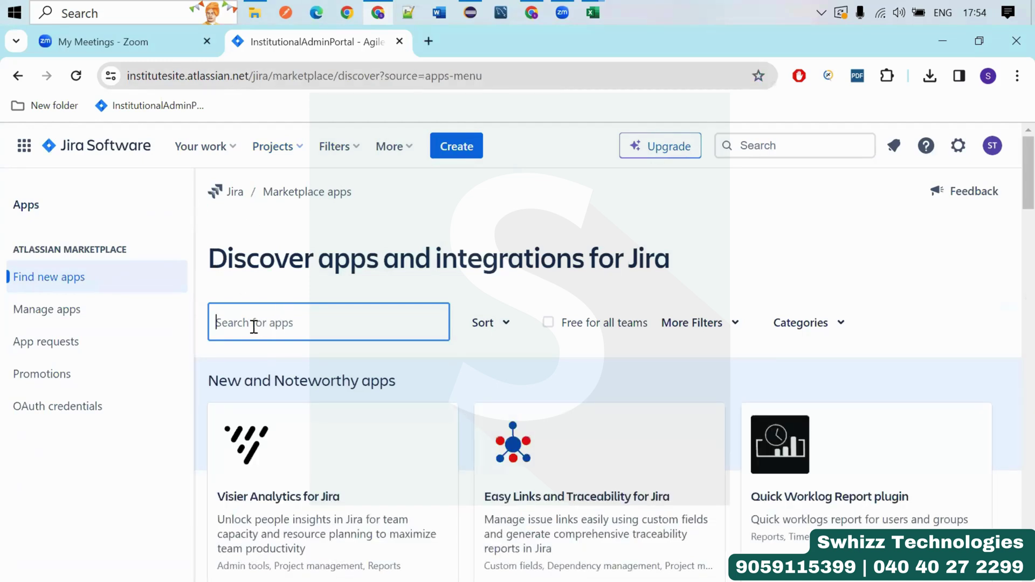
pyautogui.write('zephyr')
pyautogui.press('Return')
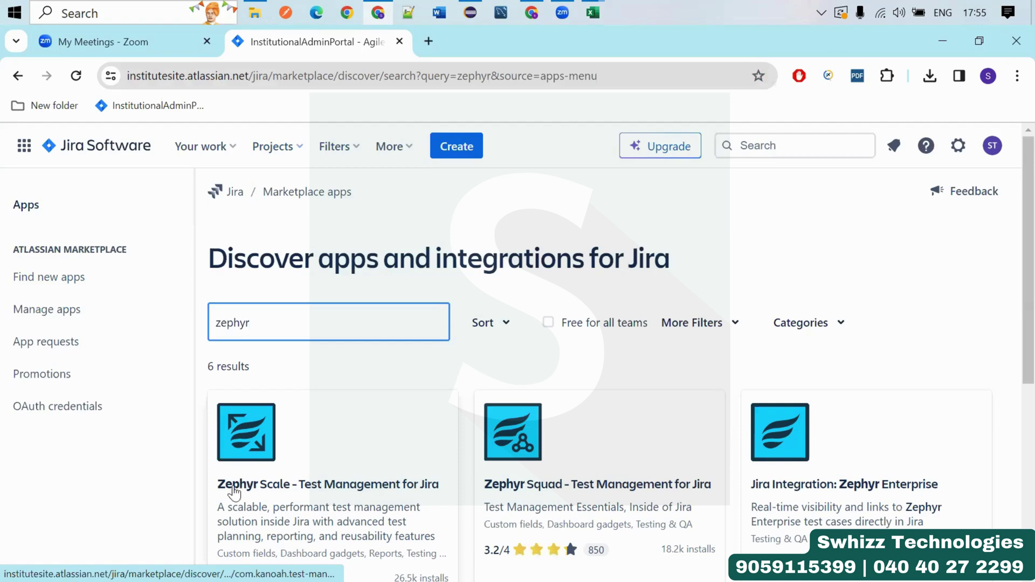
pyautogui.scroll(-1, 312, 475)
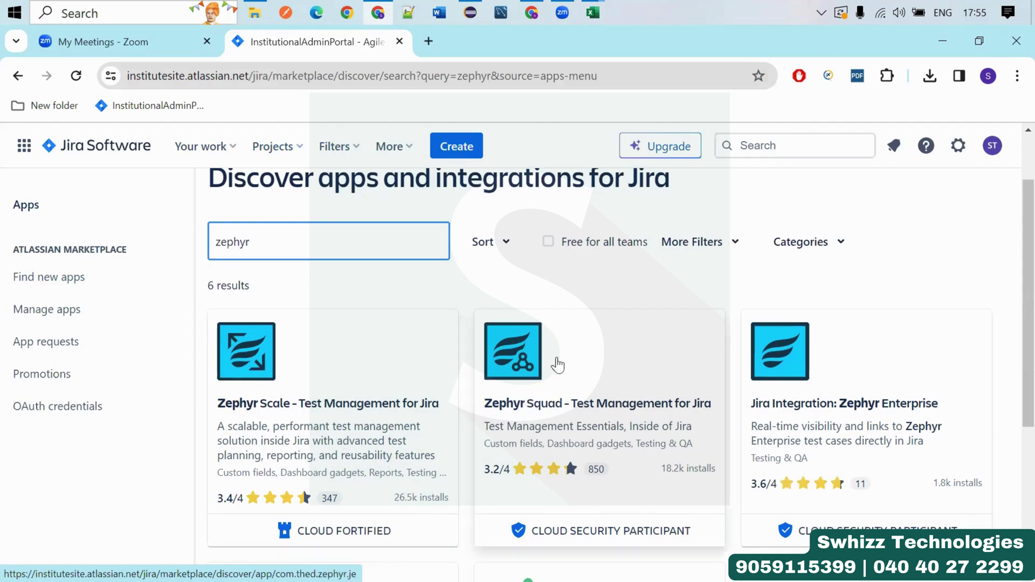
pyautogui.scroll(2, 408, 449)
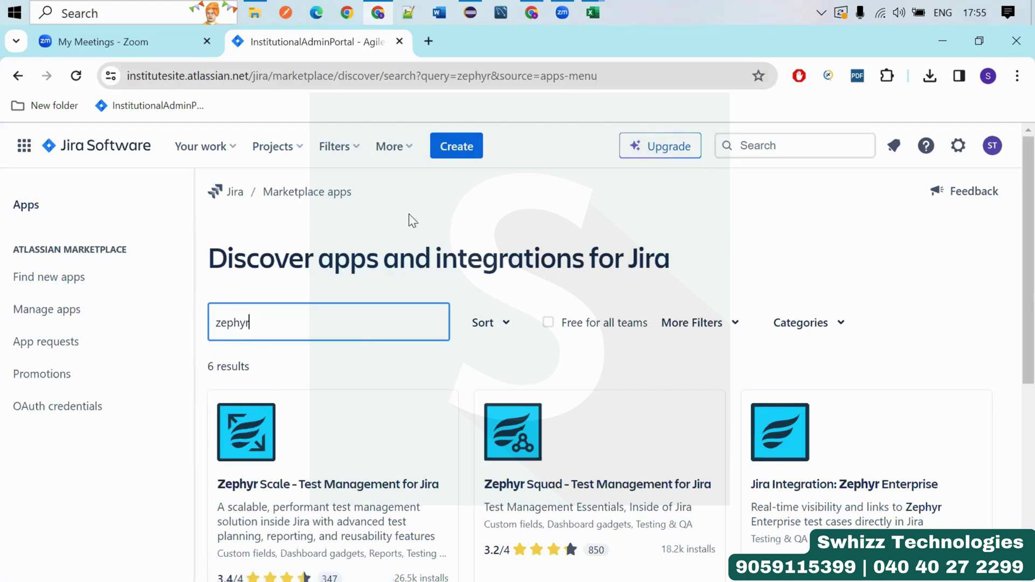
pyautogui.scroll(-1, 298, 469)
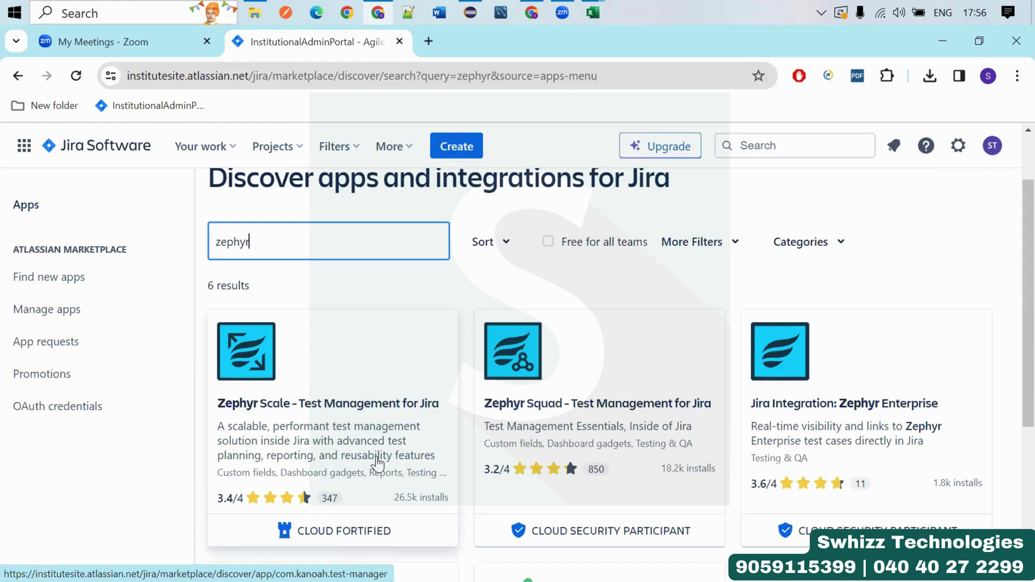
# Open the Zephyr Scale - Test Management for Jira details and view its USD 0/month estimate
pyautogui.click(415, 503)
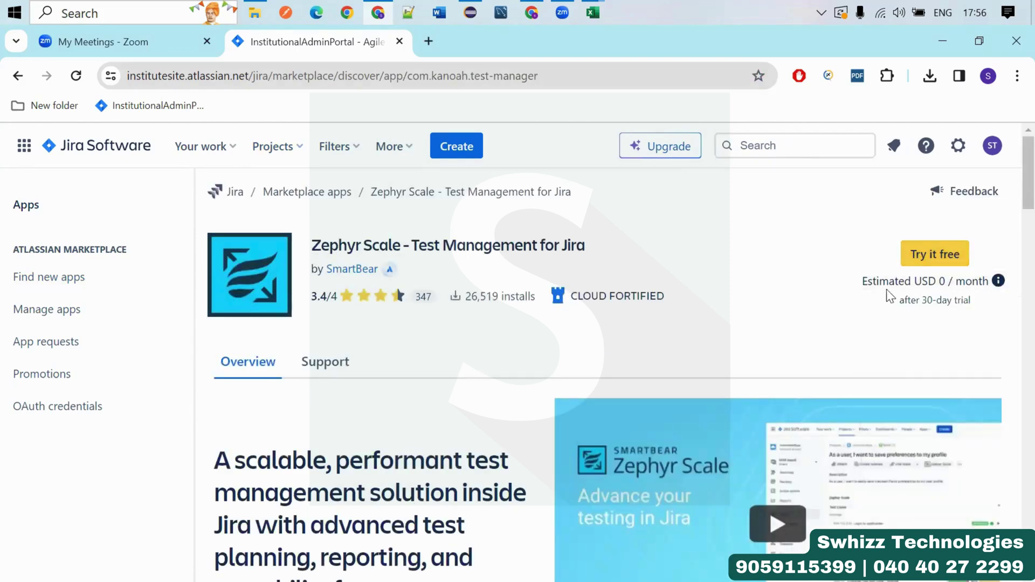
pyautogui.moveTo(862, 286)
pyautogui.click(934, 279)
# Add Zephyr Scale - Test Management for Jira on a free 30-day trial
pyautogui.click(941, 258)
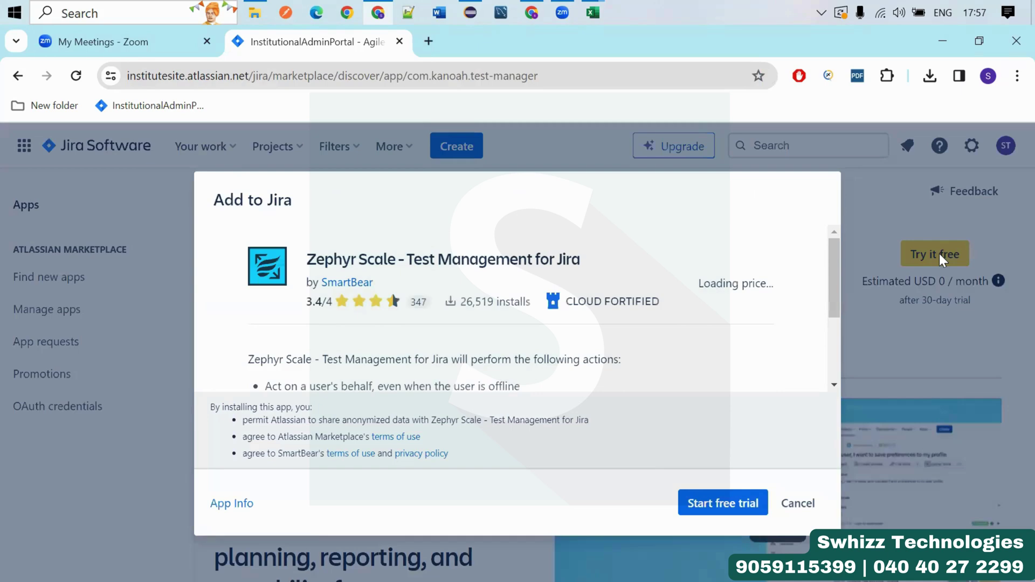
pyautogui.click(716, 509)
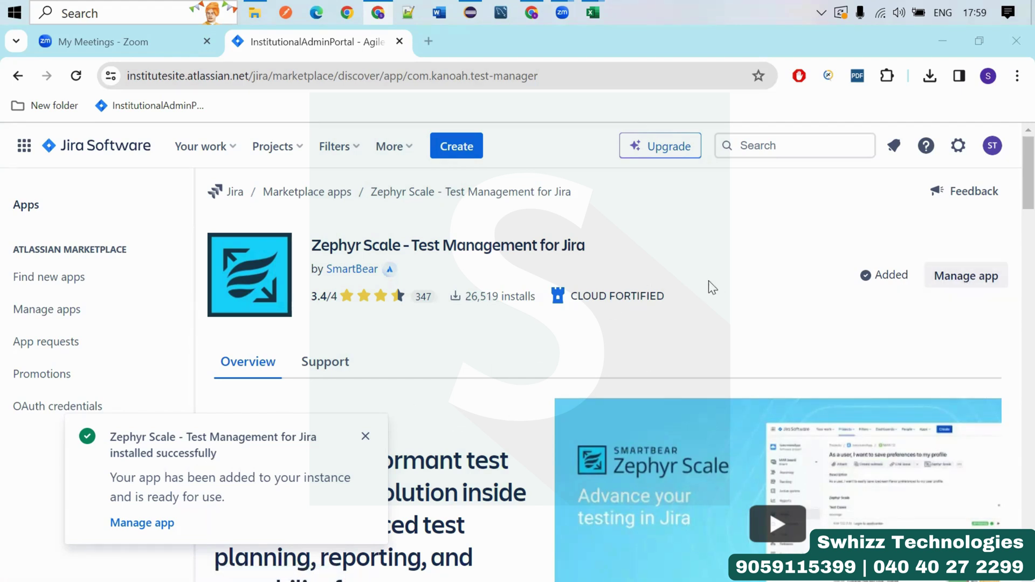
# Open the InstitutionalAdminPortal project from recent projects and pick Zephyr Scale in its sidebar
pyautogui.click(274, 147)
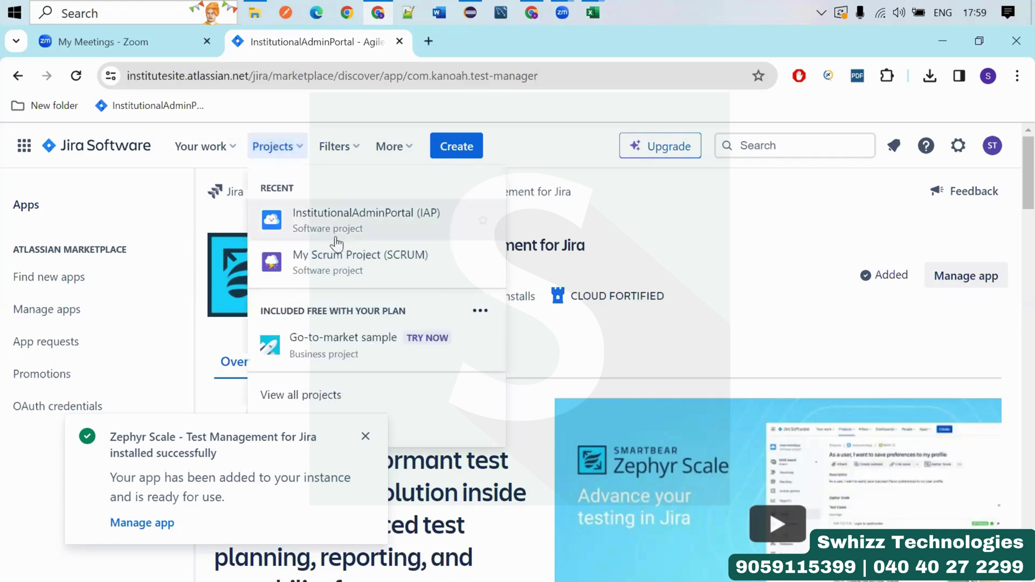
pyautogui.click(346, 223)
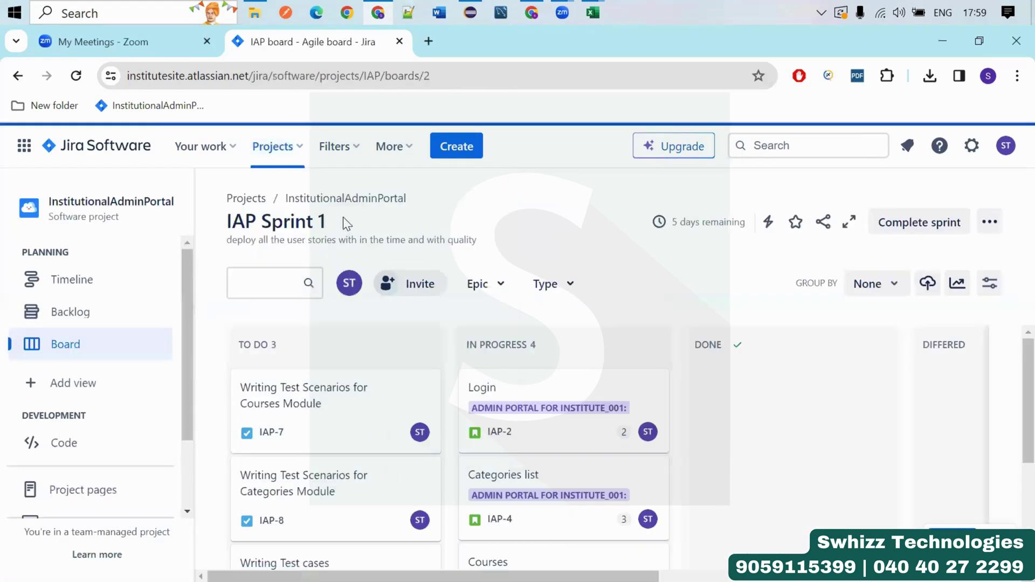
pyautogui.scroll(-2, 142, 377)
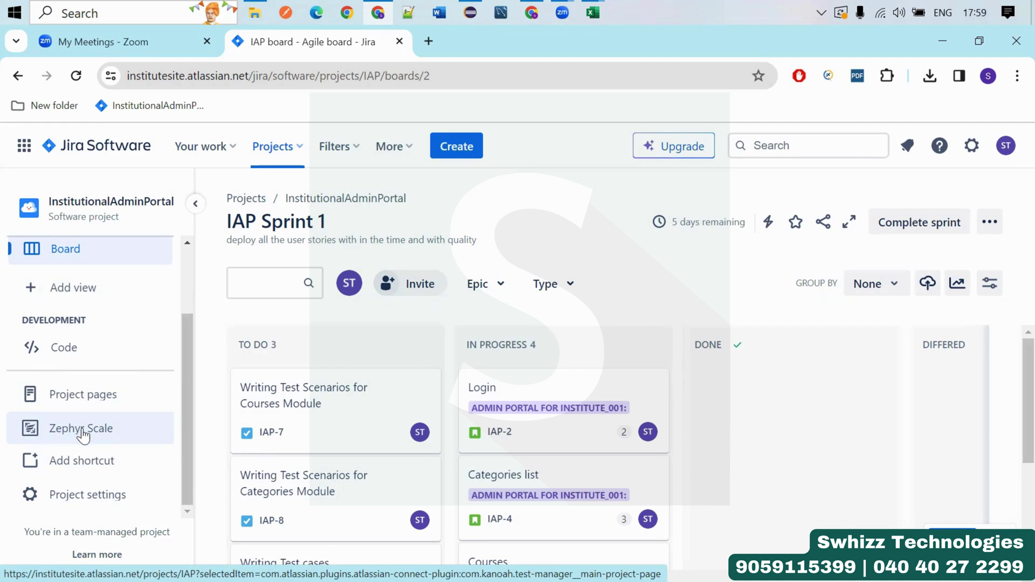
pyautogui.click(82, 431)
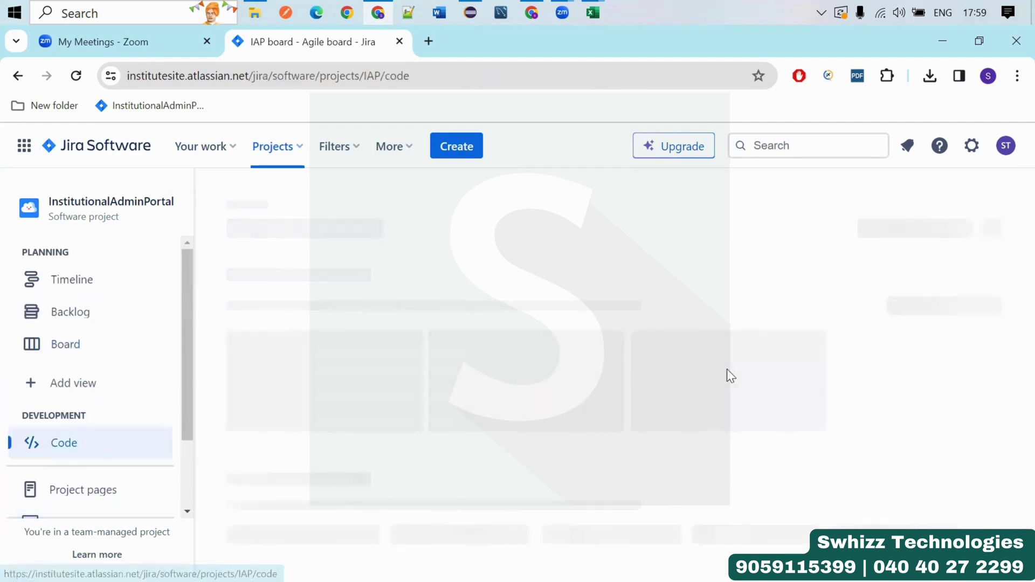
# Retry the Zephyr Scale entry in the project sidebar several times
pyautogui.scroll(-2, 115, 485)
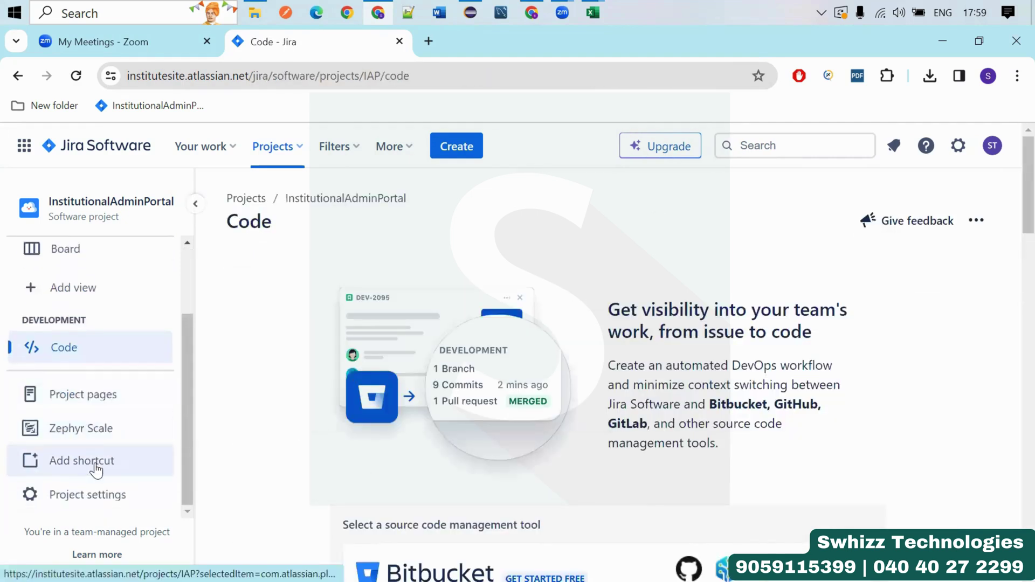
pyautogui.scroll(2, 92, 432)
pyautogui.click(92, 439)
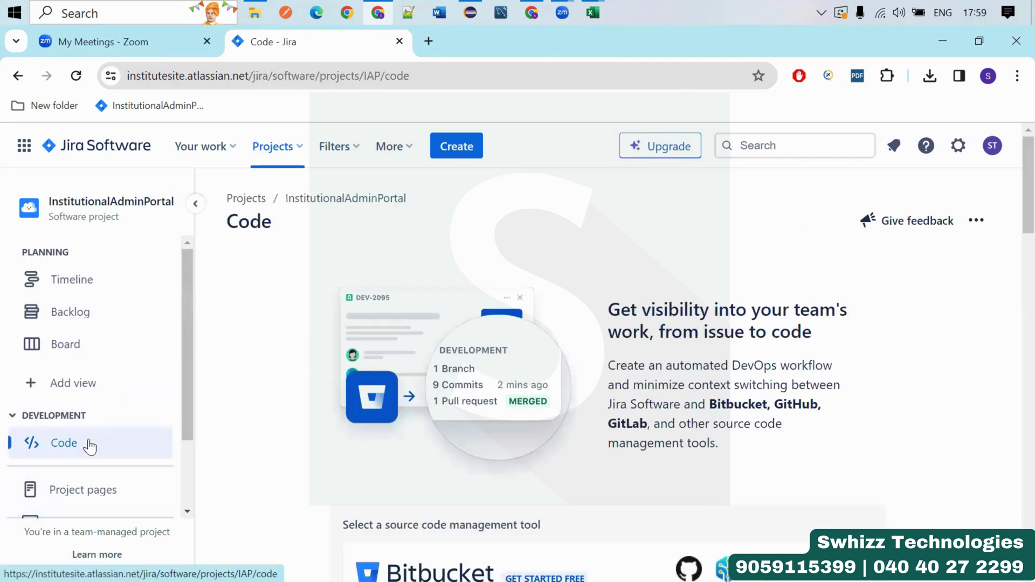
pyautogui.scroll(-2, 84, 447)
pyautogui.scroll(2, 81, 433)
pyautogui.click(81, 437)
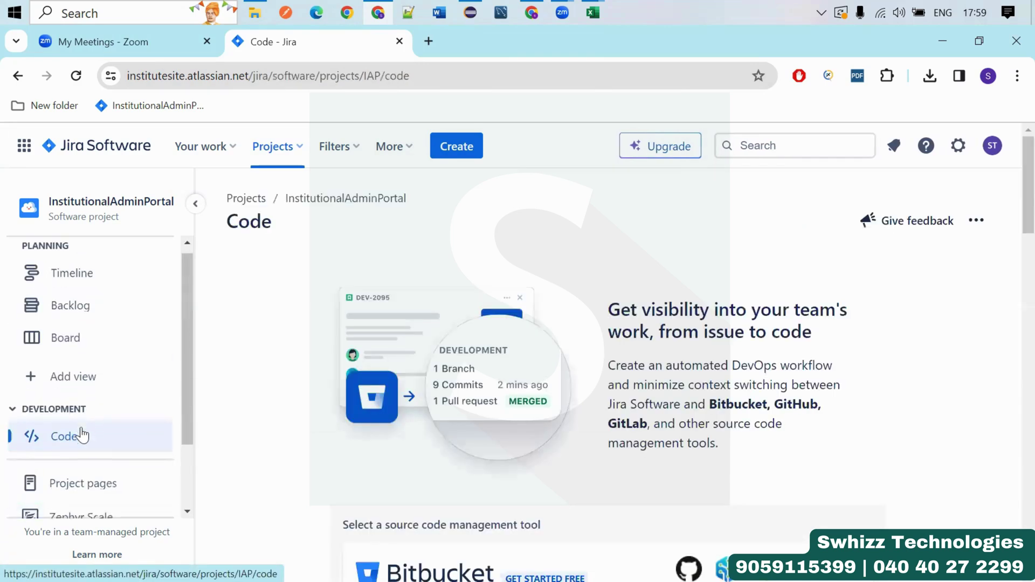
pyautogui.scroll(-2, 98, 431)
pyautogui.click(91, 428)
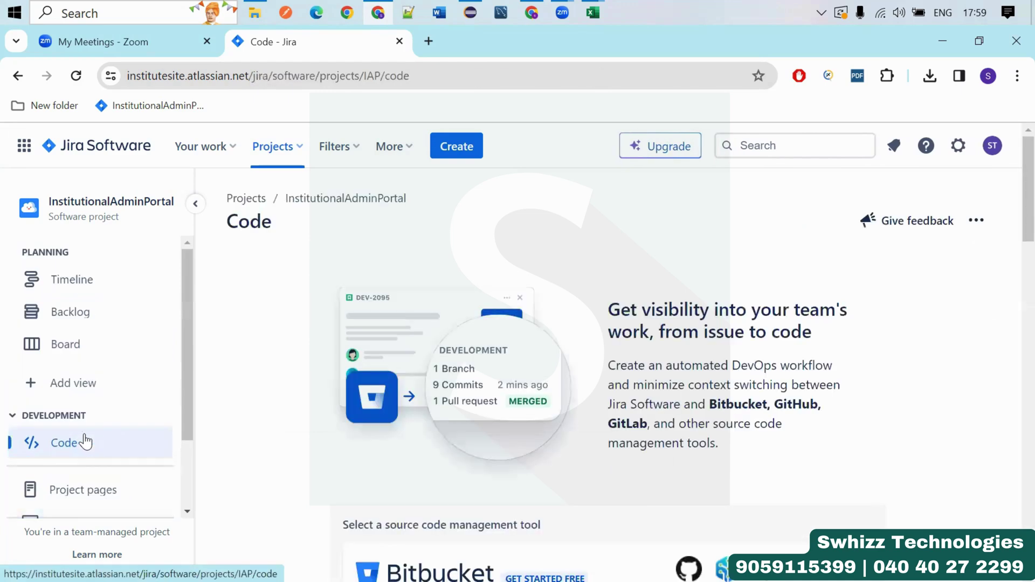
pyautogui.scroll(-2, 88, 434)
pyautogui.scroll(-10, 572, 337)
pyautogui.scroll(10, 573, 337)
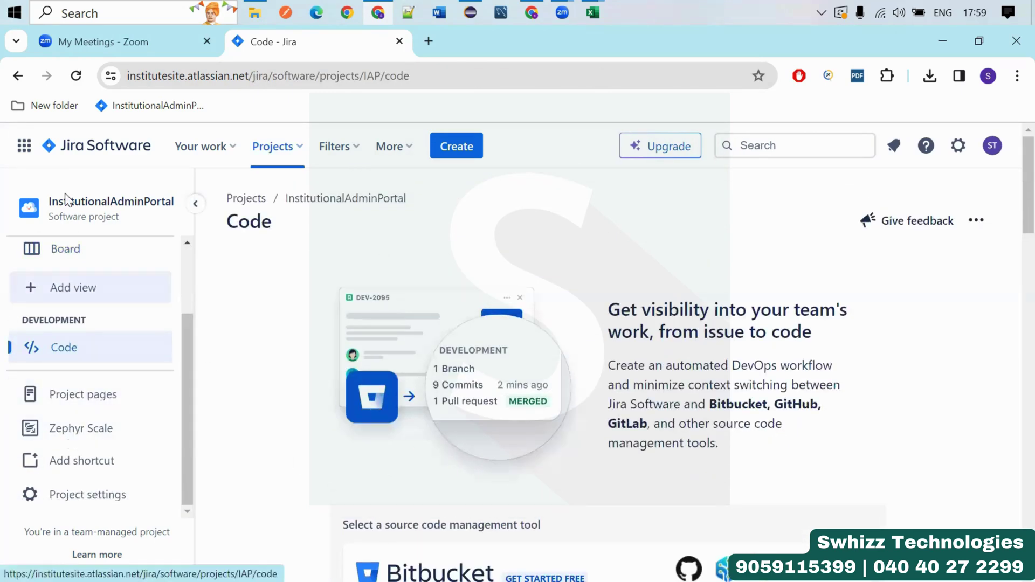
# Reload the InstitutionalAdminPortal project and reopen Zephyr Scale, which reports it disabled for IAP
pyautogui.click(82, 208)
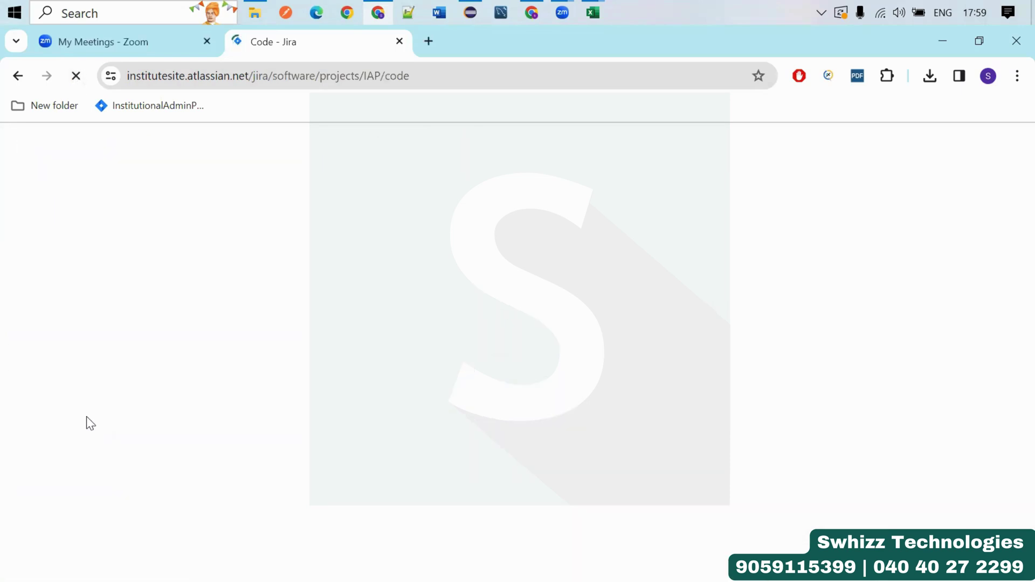
pyautogui.scroll(-3, 85, 461)
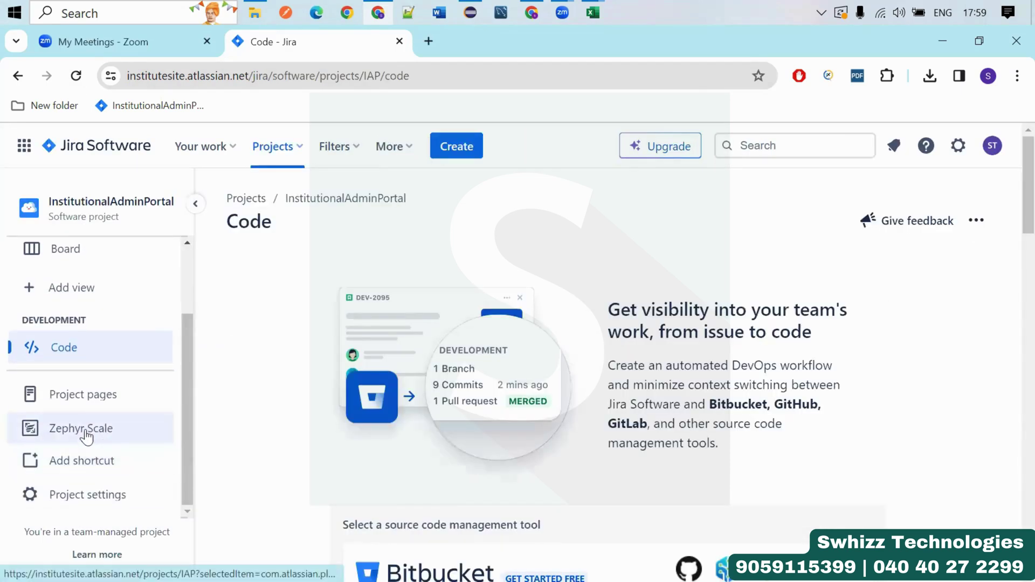
pyautogui.click(85, 429)
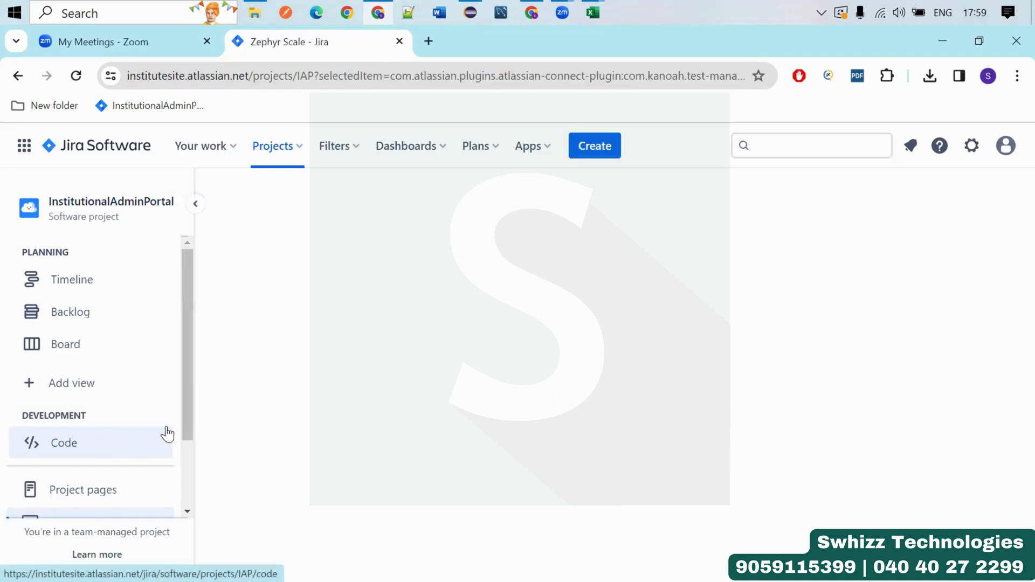
pyautogui.scroll(-3, 186, 510)
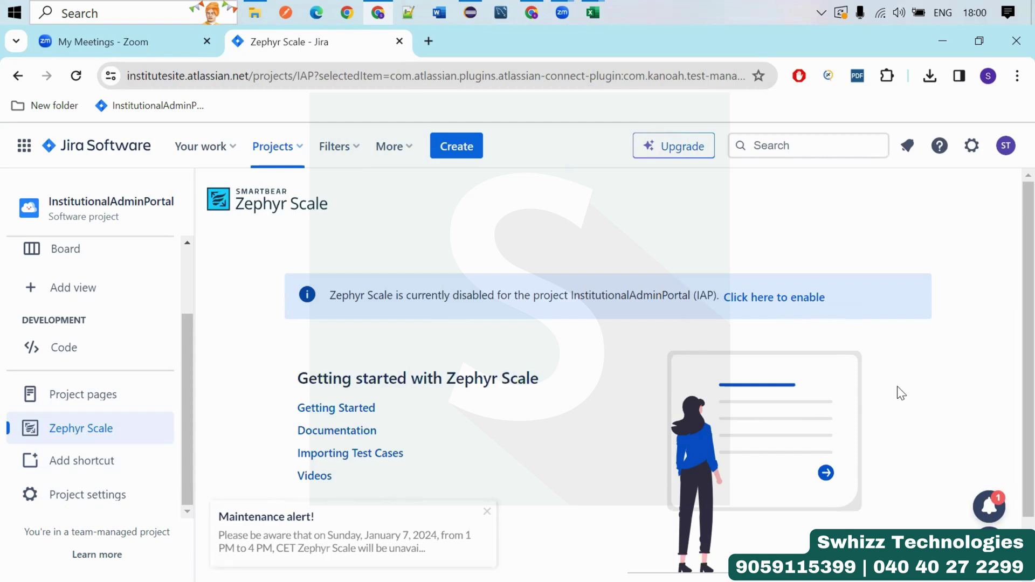
# Enable Zephyr Scale for InstitutionalAdminPortal, close the maintenance alert, and view the empty Test Cycles list
pyautogui.click(765, 299)
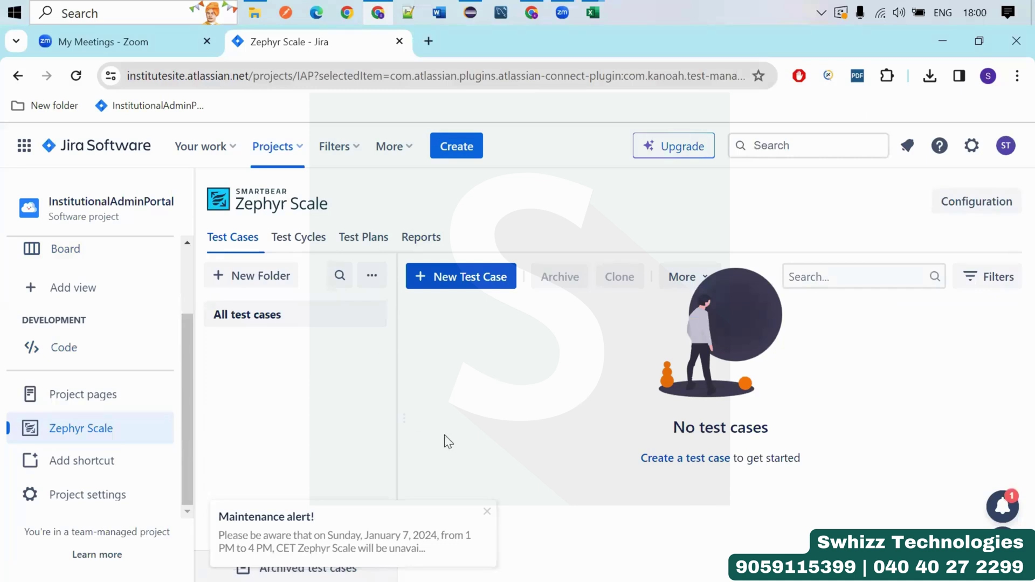
pyautogui.click(487, 511)
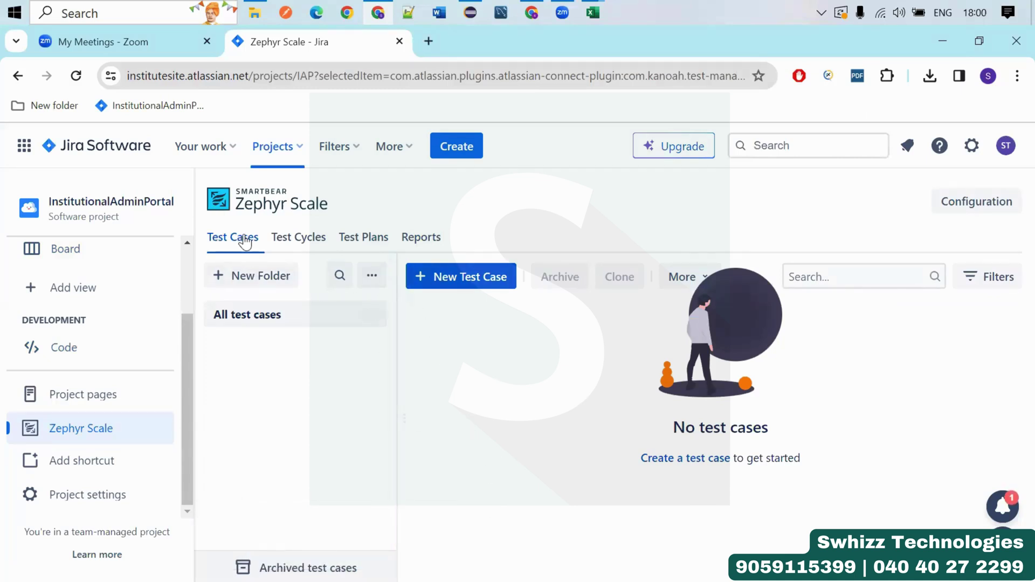
pyautogui.click(299, 244)
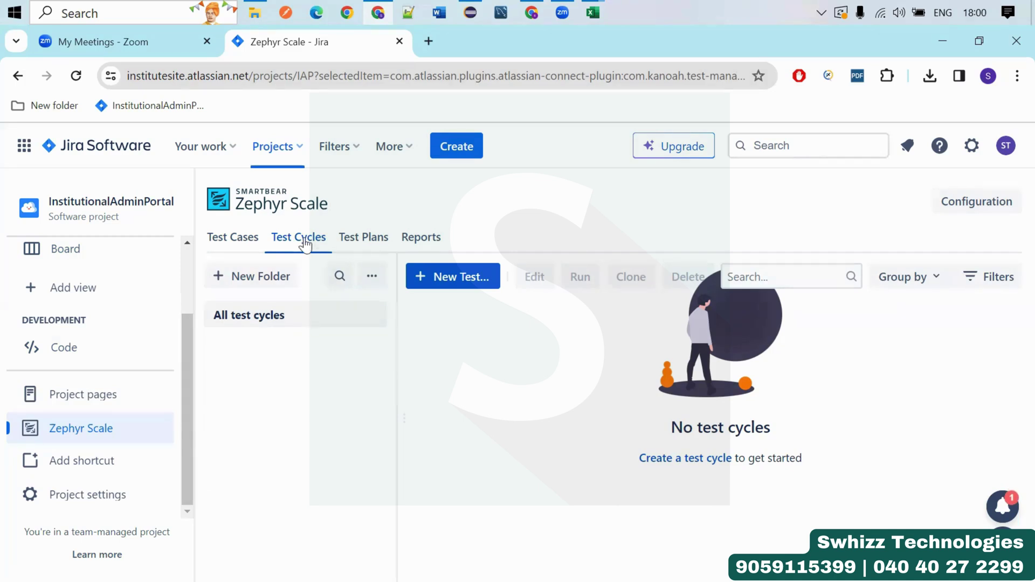
# View the Test Plans list, then open Reports filtered to Test Execution and Traceability
pyautogui.click(368, 238)
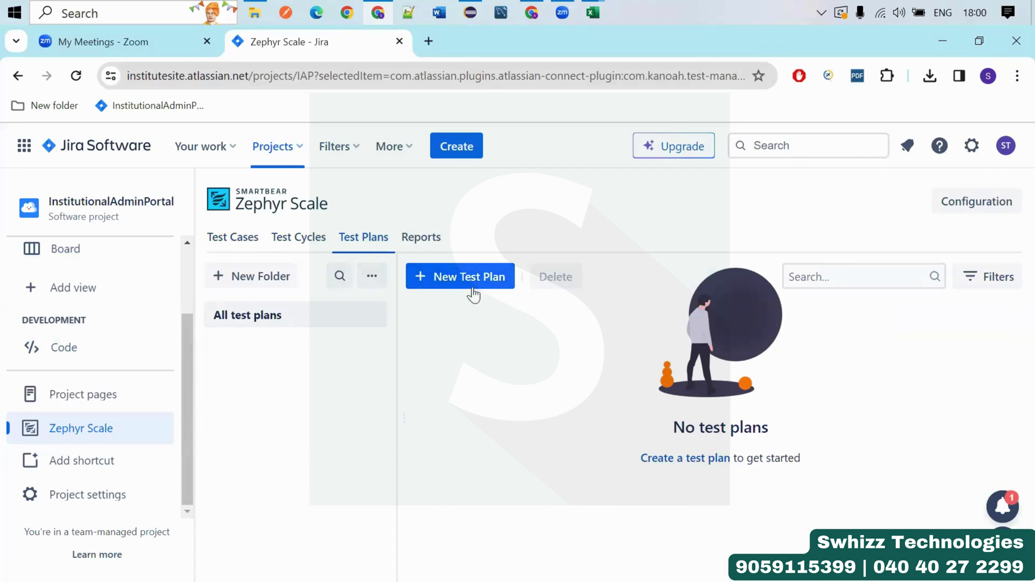
pyautogui.click(408, 240)
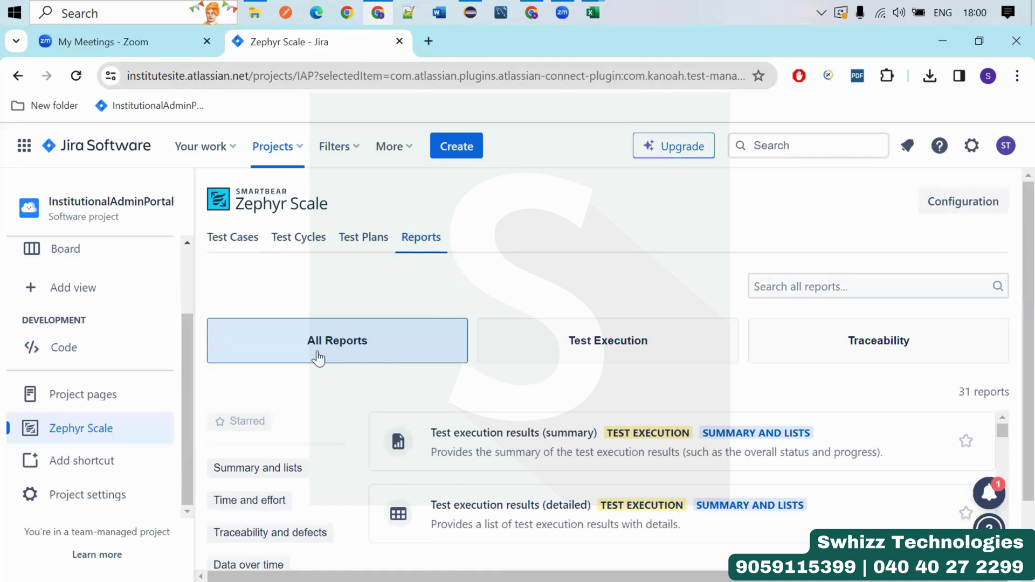
pyautogui.click(608, 342)
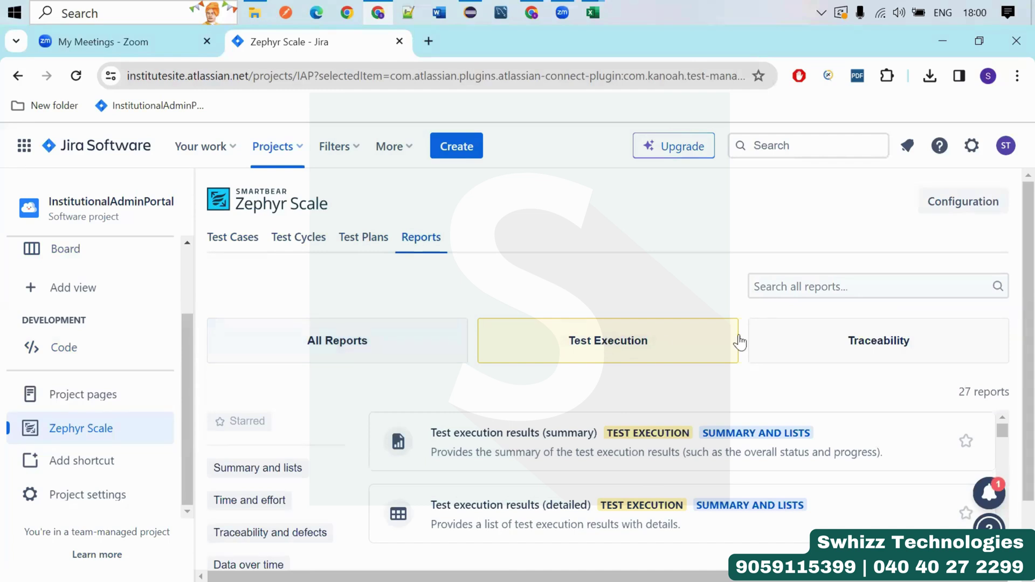
pyautogui.click(881, 350)
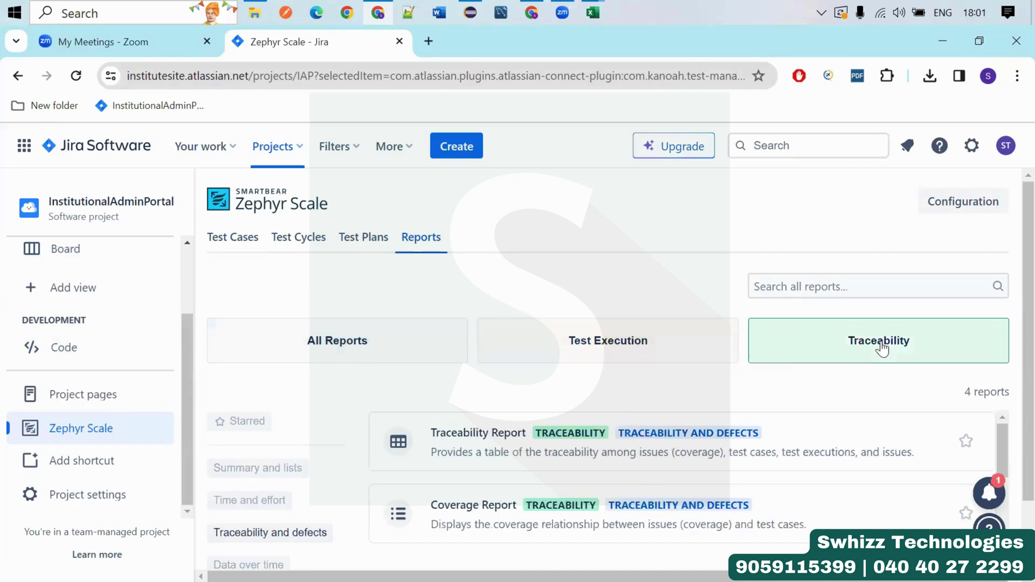
# Filter reports to Test Execution, then all 31 reports, and return to the empty Test Cases list
pyautogui.scroll(-1, 784, 365)
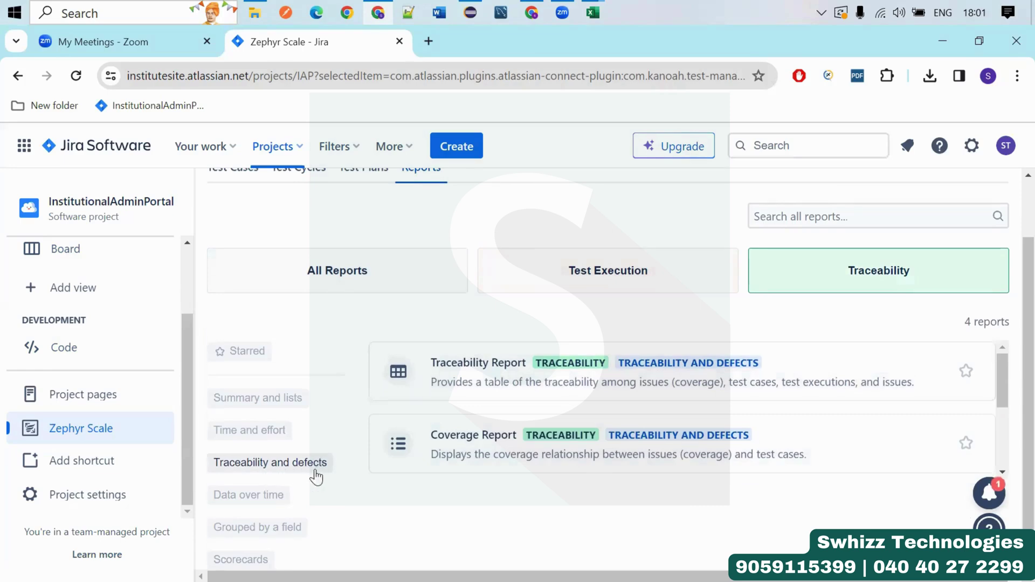
pyautogui.scroll(1, 798, 411)
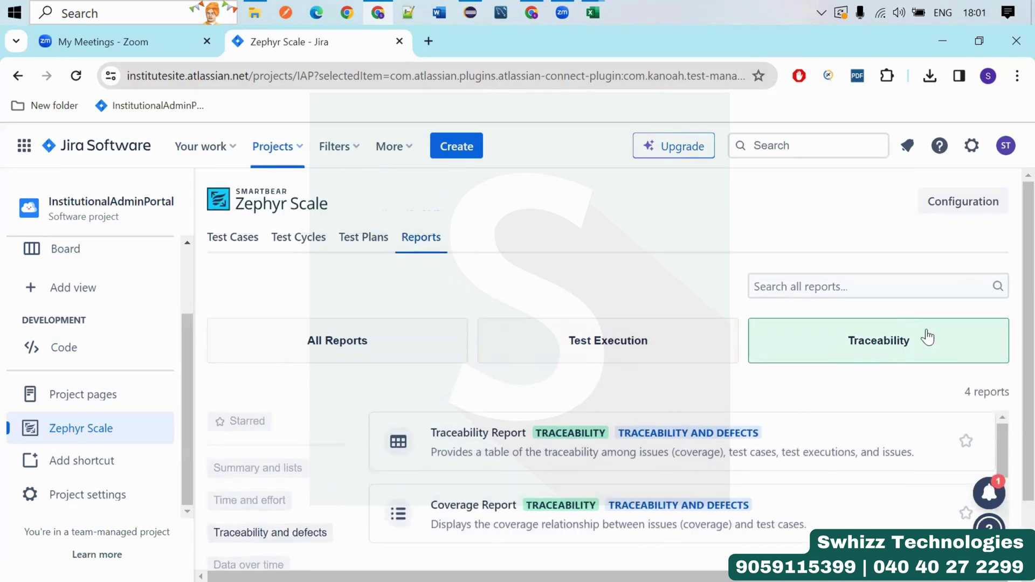
pyautogui.click(574, 343)
pyautogui.click(375, 349)
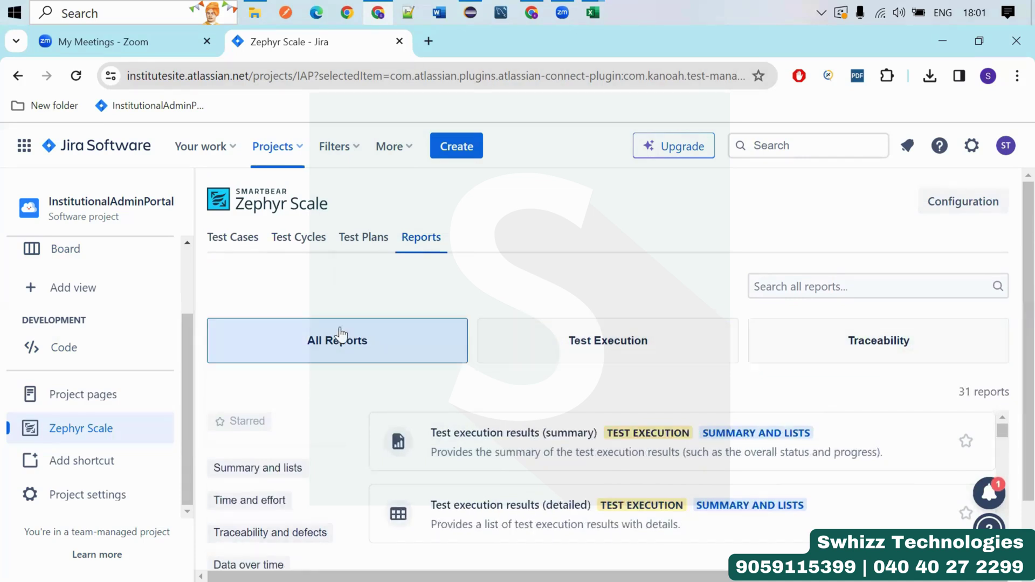
pyautogui.click(224, 241)
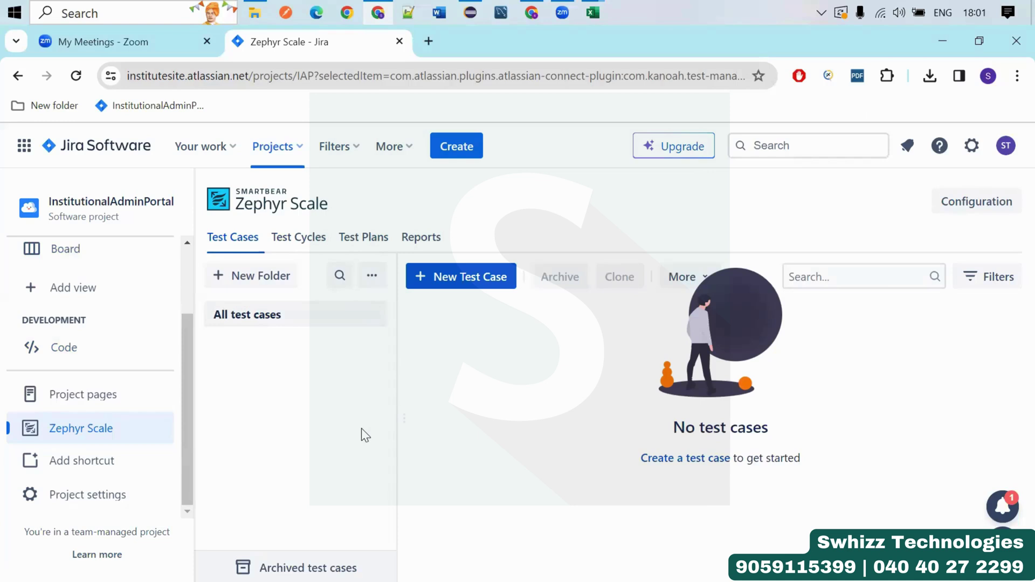
pyautogui.moveTo(380, 392)
pyautogui.mouseDown()
pyautogui.moveTo(426, 389)
pyautogui.moveTo(418, 403)
pyautogui.mouseUp()
pyautogui.moveTo(463, 373)
pyautogui.mouseDown()
pyautogui.moveTo(451, 378)
pyautogui.moveTo(455, 392)
pyautogui.moveTo(477, 410)
pyautogui.moveTo(517, 419)
pyautogui.mouseUp()
pyautogui.moveTo(531, 389)
pyautogui.mouseDown()
pyautogui.moveTo(519, 402)
pyautogui.moveTo(541, 416)
pyautogui.mouseUp()
pyautogui.moveTo(556, 393)
pyautogui.mouseDown()
pyautogui.moveTo(550, 404)
pyautogui.moveTo(577, 417)
pyautogui.mouseUp()
pyautogui.moveTo(582, 366); pyautogui.dragTo(587, 420)
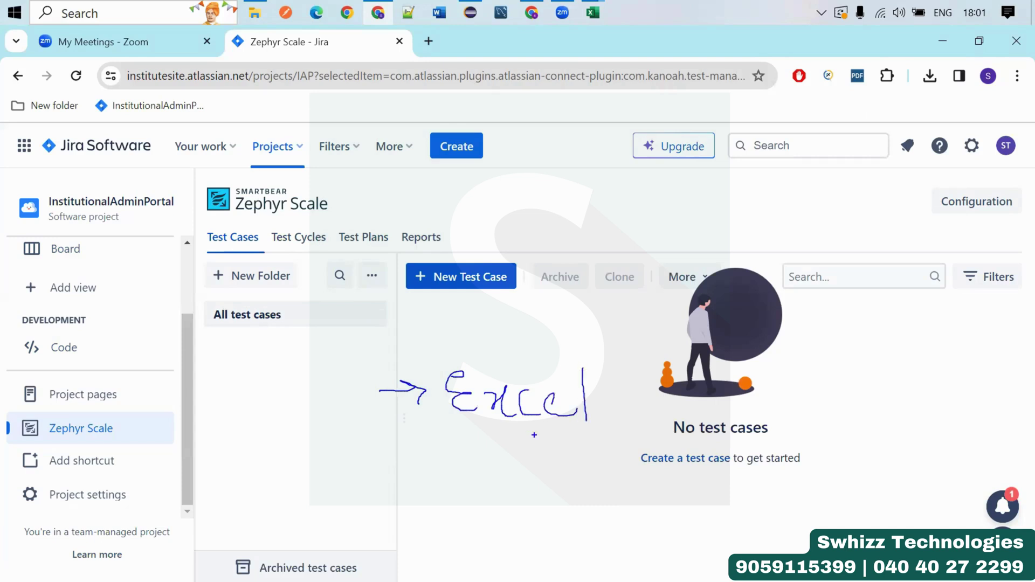
pyautogui.moveTo(468, 456)
pyautogui.mouseDown()
pyautogui.moveTo(453, 465)
pyautogui.moveTo(448, 492)
pyautogui.moveTo(499, 492)
pyautogui.moveTo(522, 474)
pyautogui.moveTo(543, 492)
pyautogui.mouseUp()
pyautogui.moveTo(550, 444)
pyautogui.mouseDown()
pyautogui.moveTo(548, 496)
pyautogui.moveTo(558, 463)
pyautogui.mouseUp()
pyautogui.moveTo(428, 504); pyautogui.dragTo(575, 506)
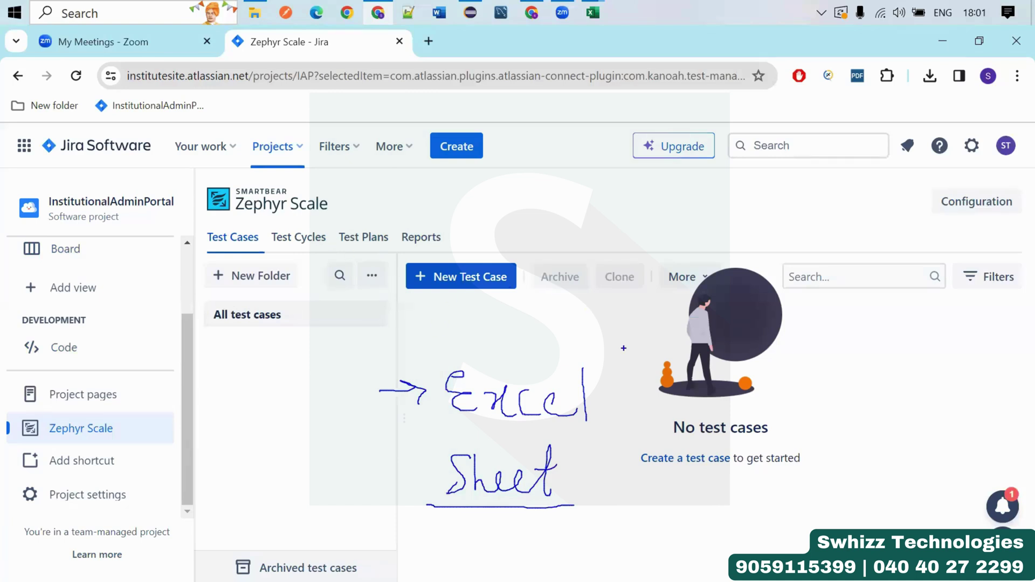
pyautogui.moveTo(605, 392); pyautogui.dragTo(648, 381)
pyautogui.moveTo(454, 232); pyautogui.dragTo(515, 218)
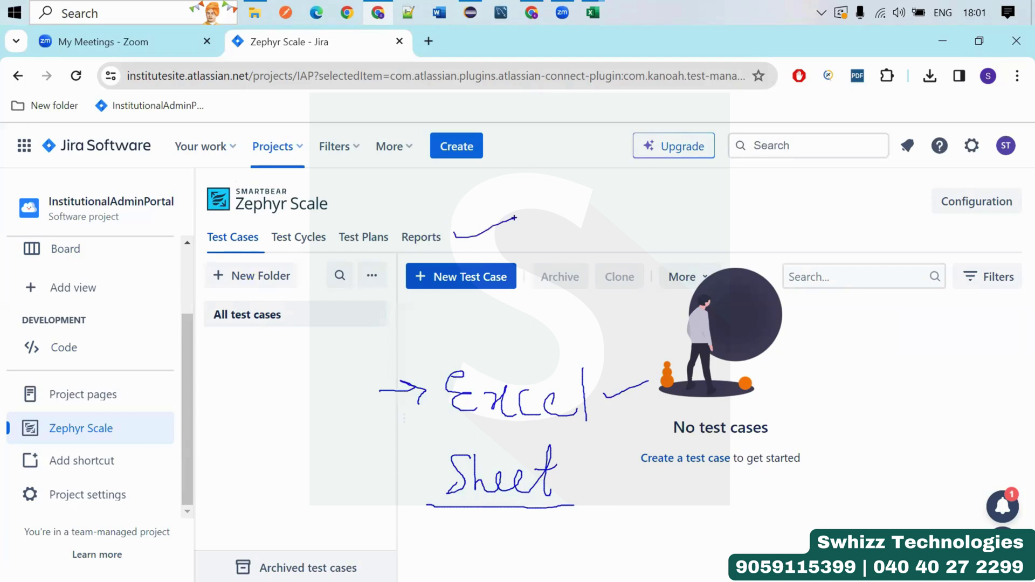